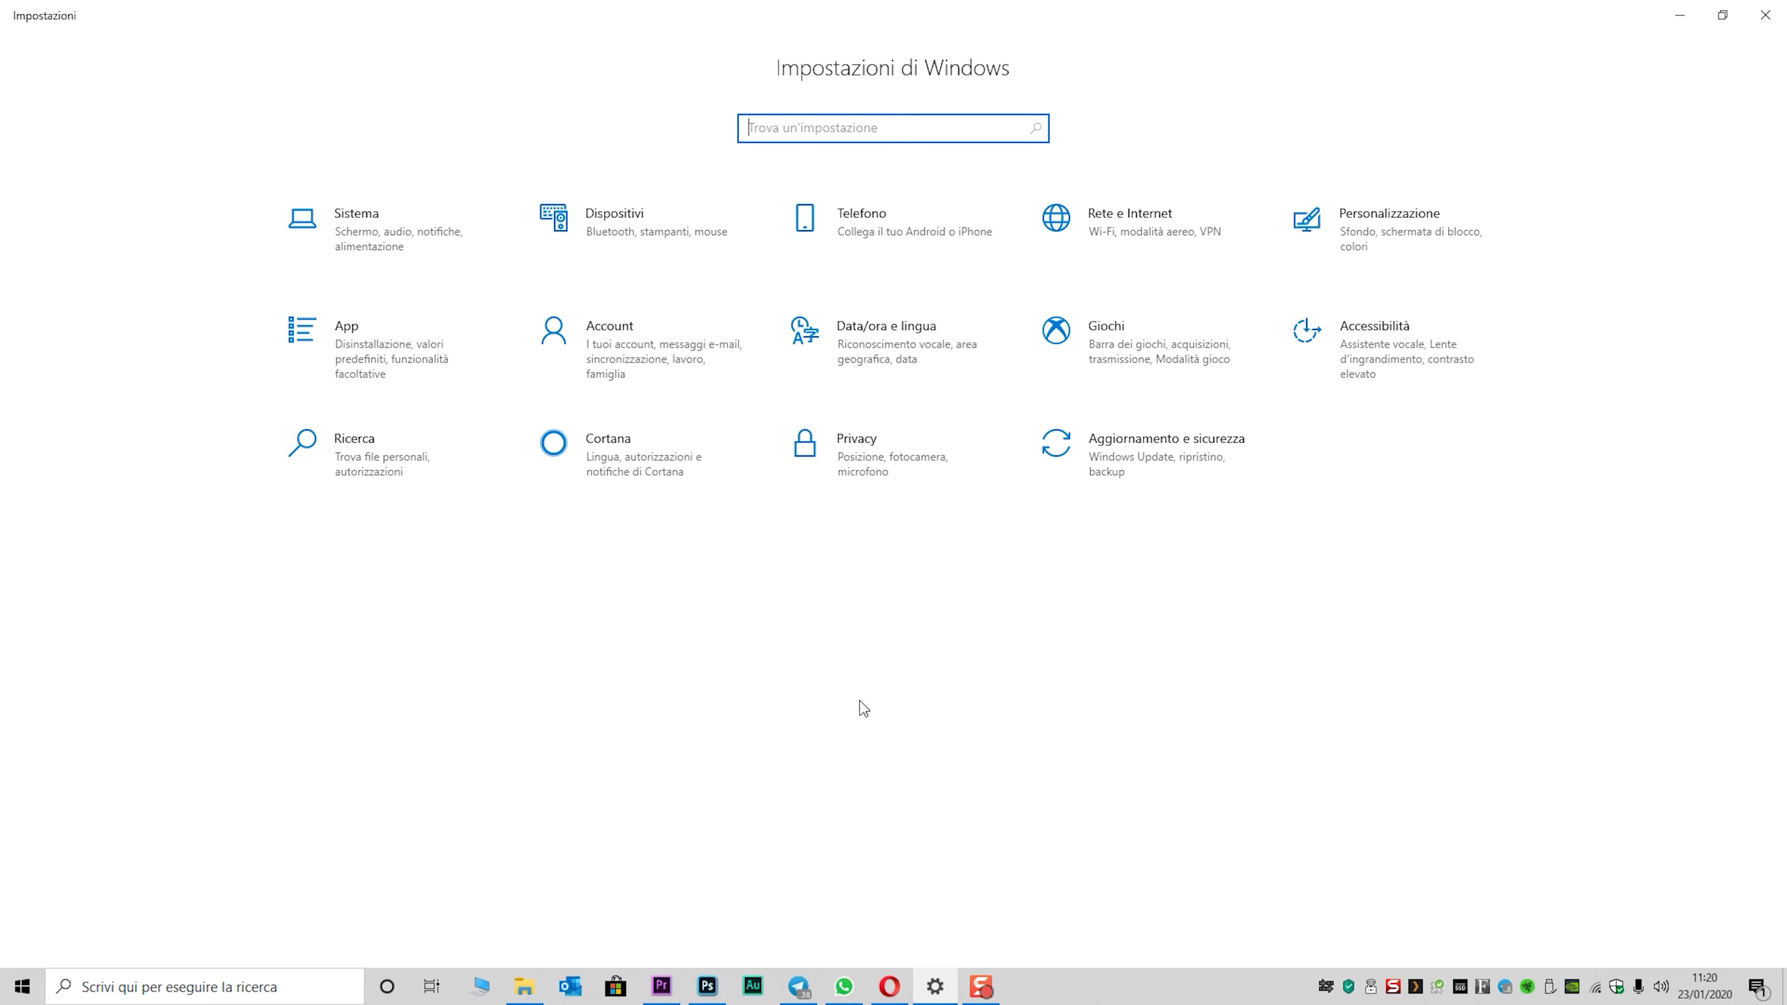
Search Windows for "deframmenta", launch Deframmenta e ottimizza unità and move its window clear for viewing
click(199, 987)
text(deframmenta)
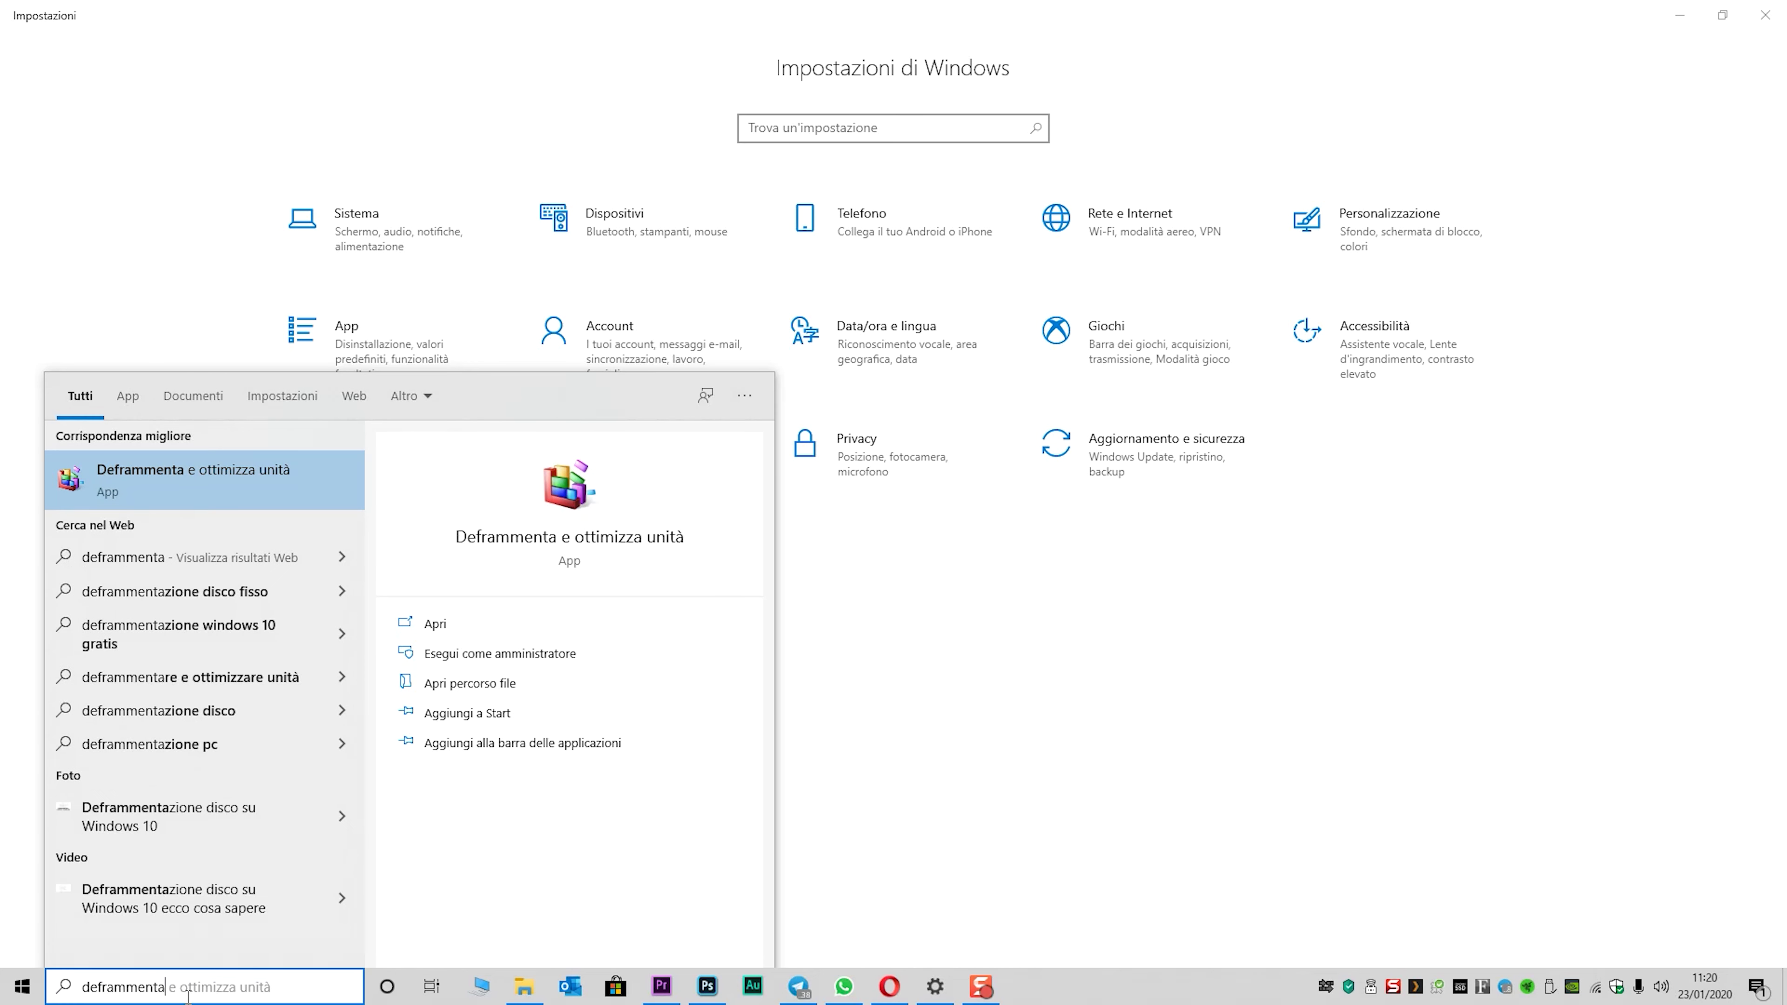
click(244, 491)
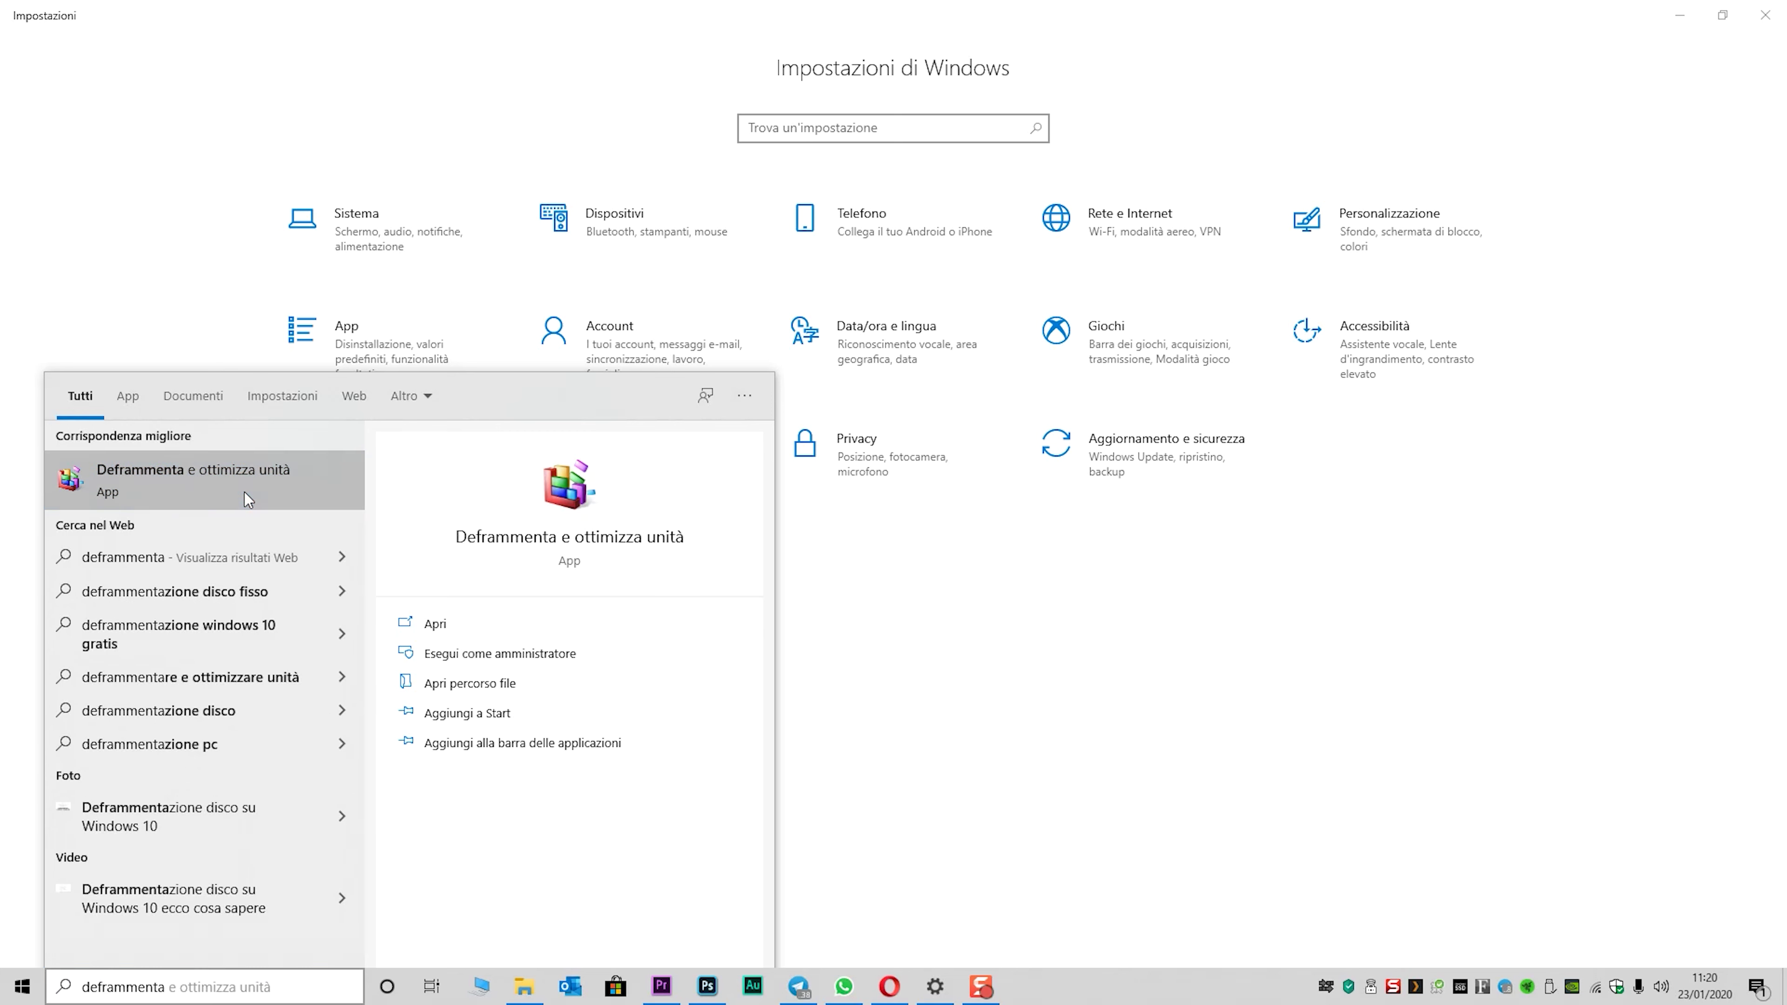
drag(914, 284, 862, 316)
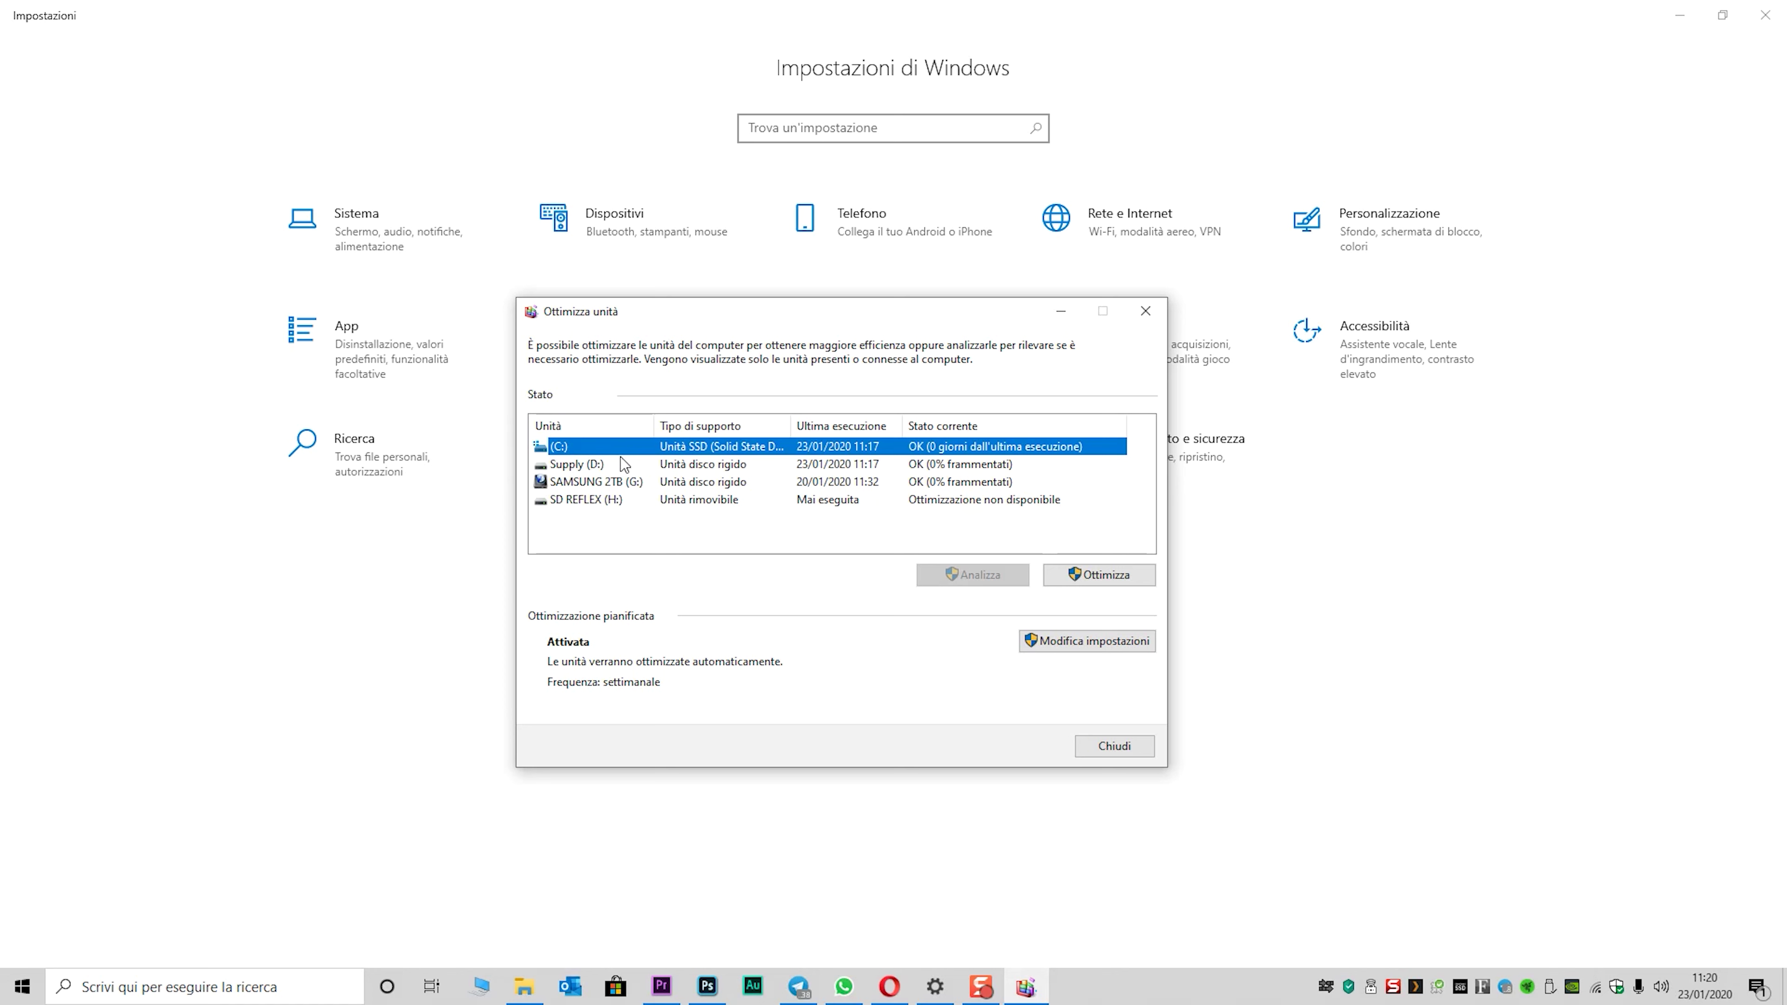
Examine the media type, last run and current status of drives C:, Supply (D:) and SAMSUNG 2TB (G:)
click(711, 464)
click(715, 479)
click(715, 466)
click(844, 446)
click(969, 466)
click(964, 485)
click(969, 467)
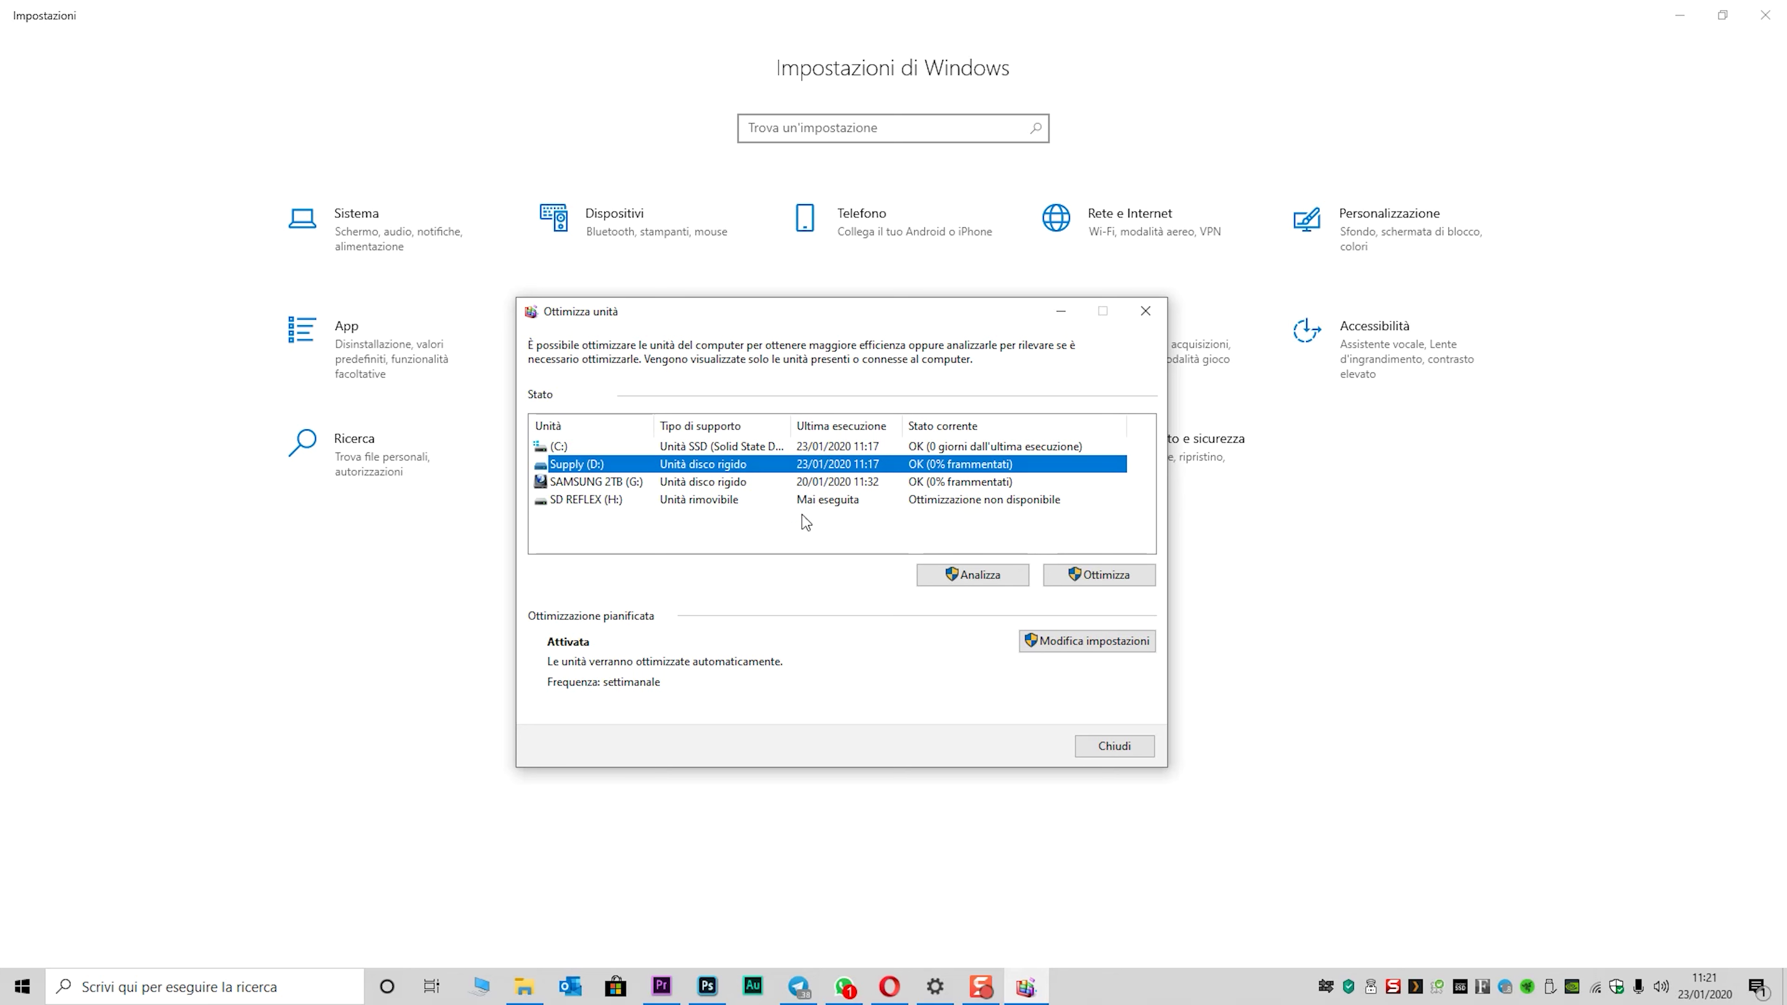
Review the optimization schedule's frequency choices, keeping Ogni settimana, and inspect which drives it includes, then cancel
click(1097, 642)
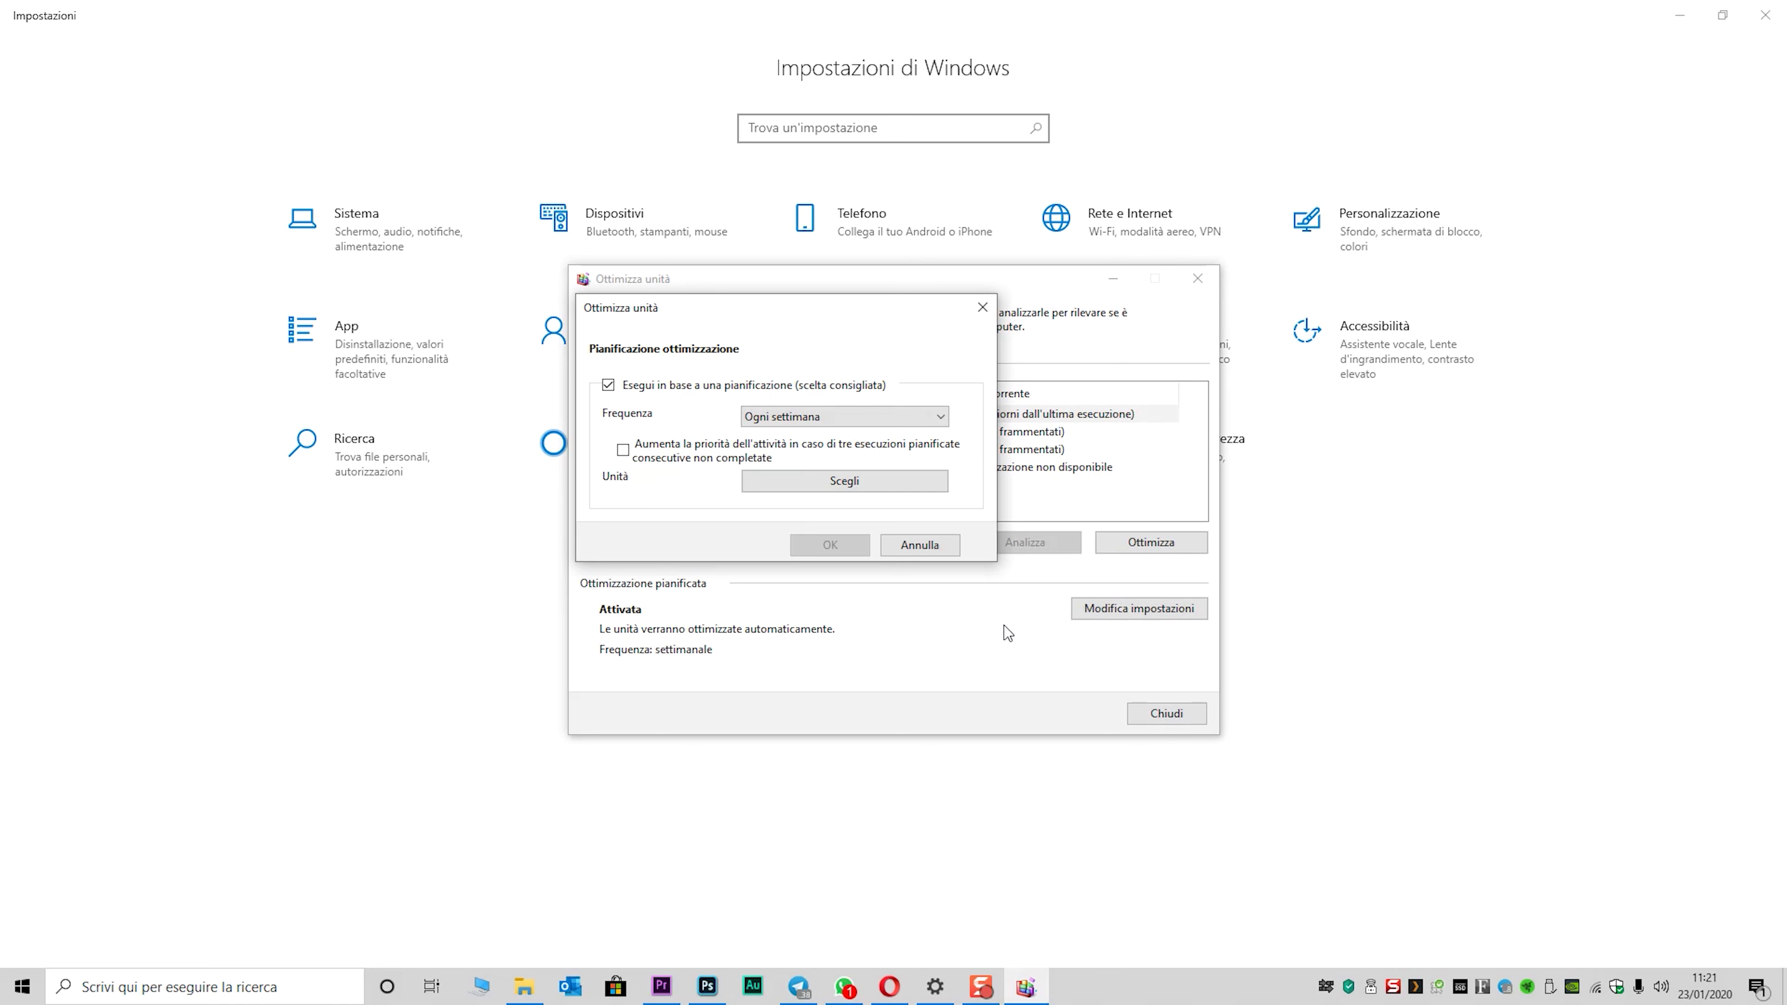
click(935, 418)
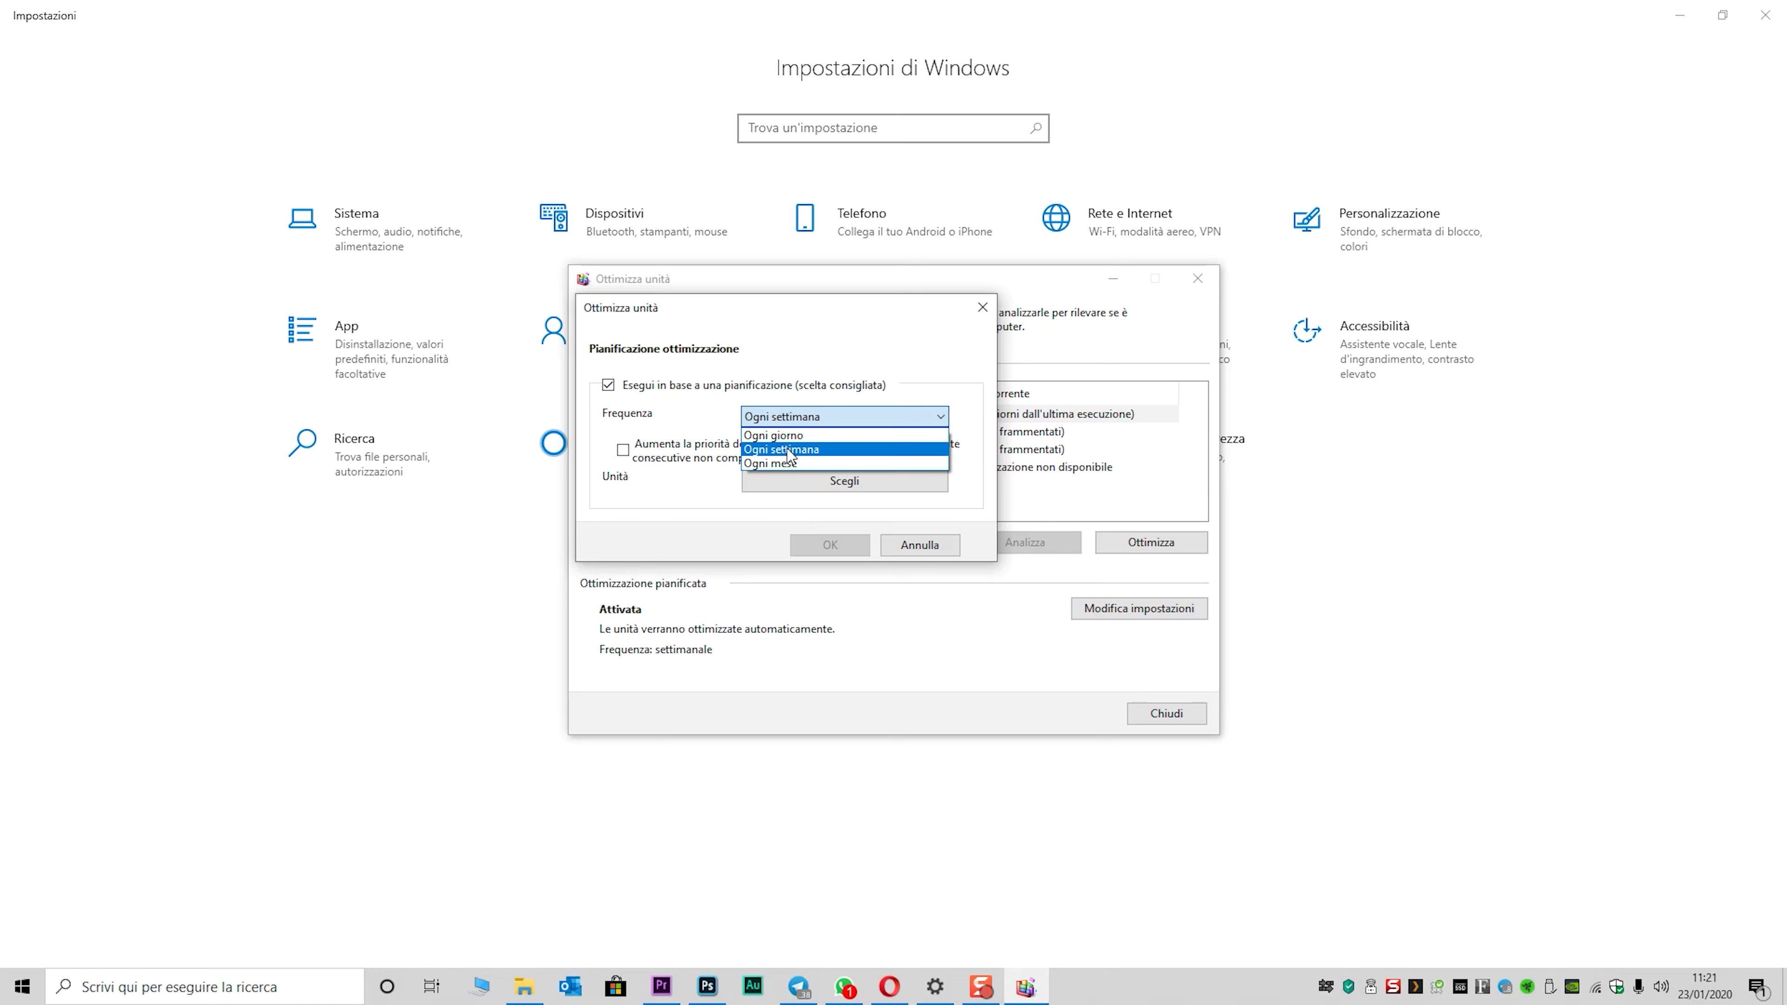
click(900, 449)
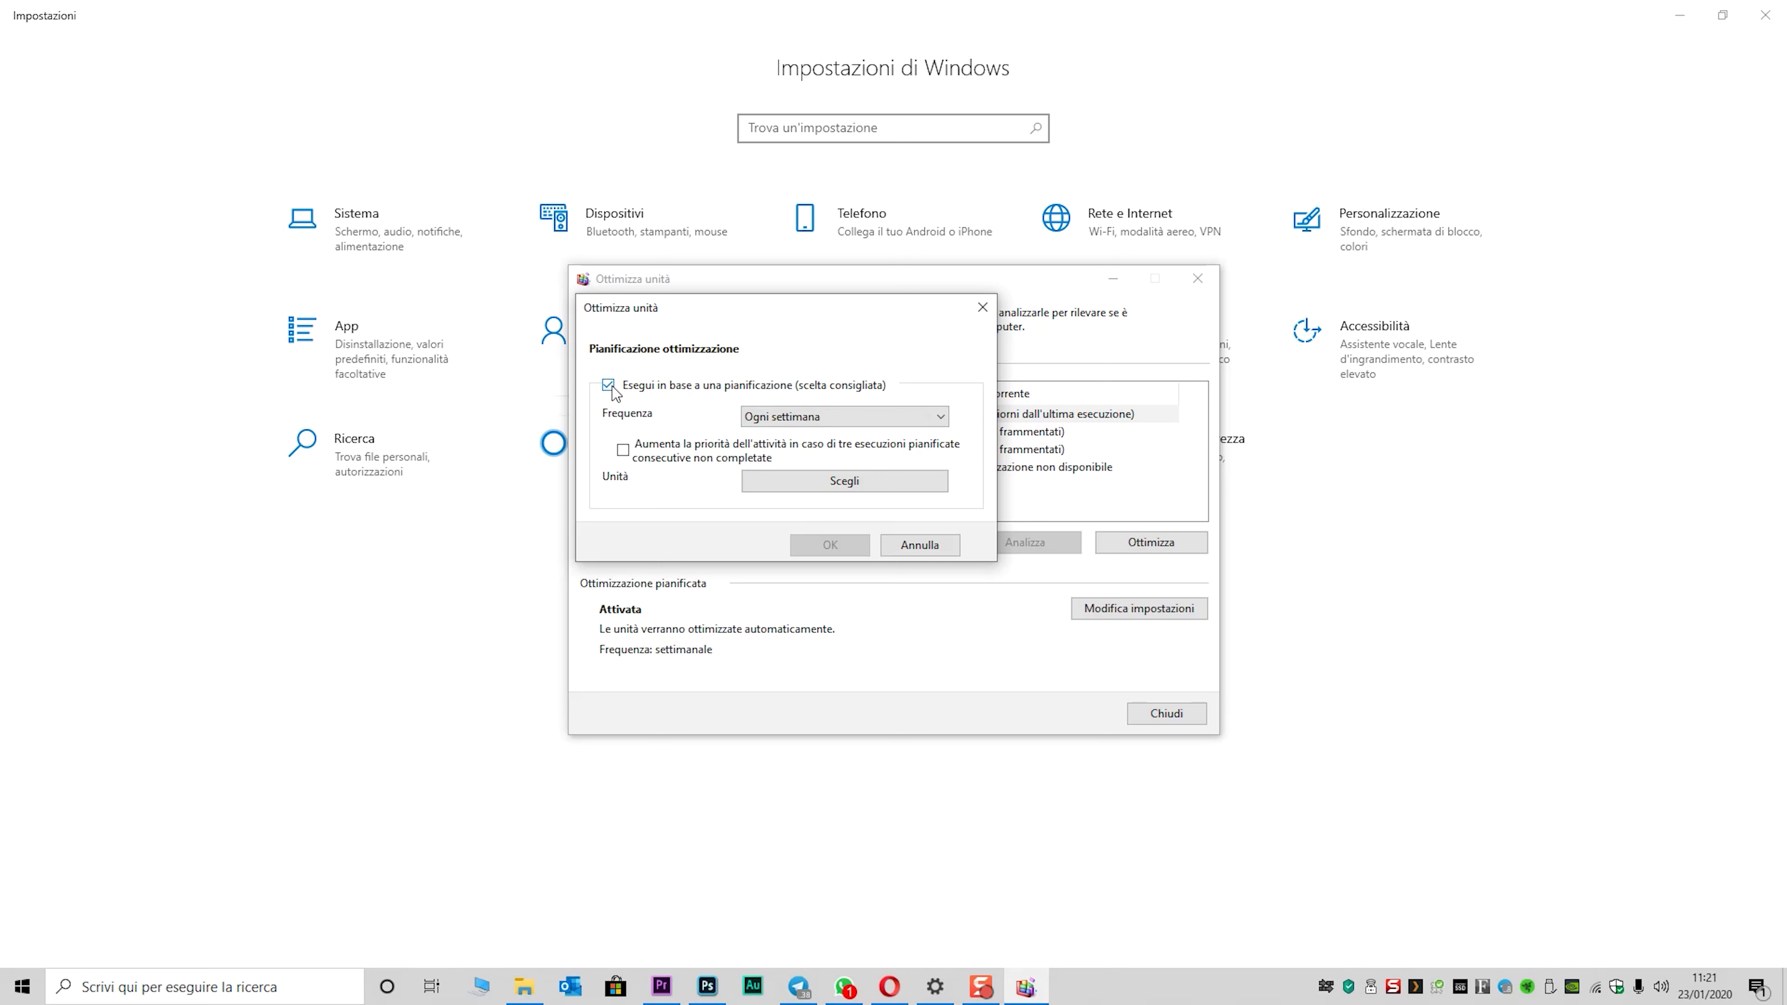
click(871, 486)
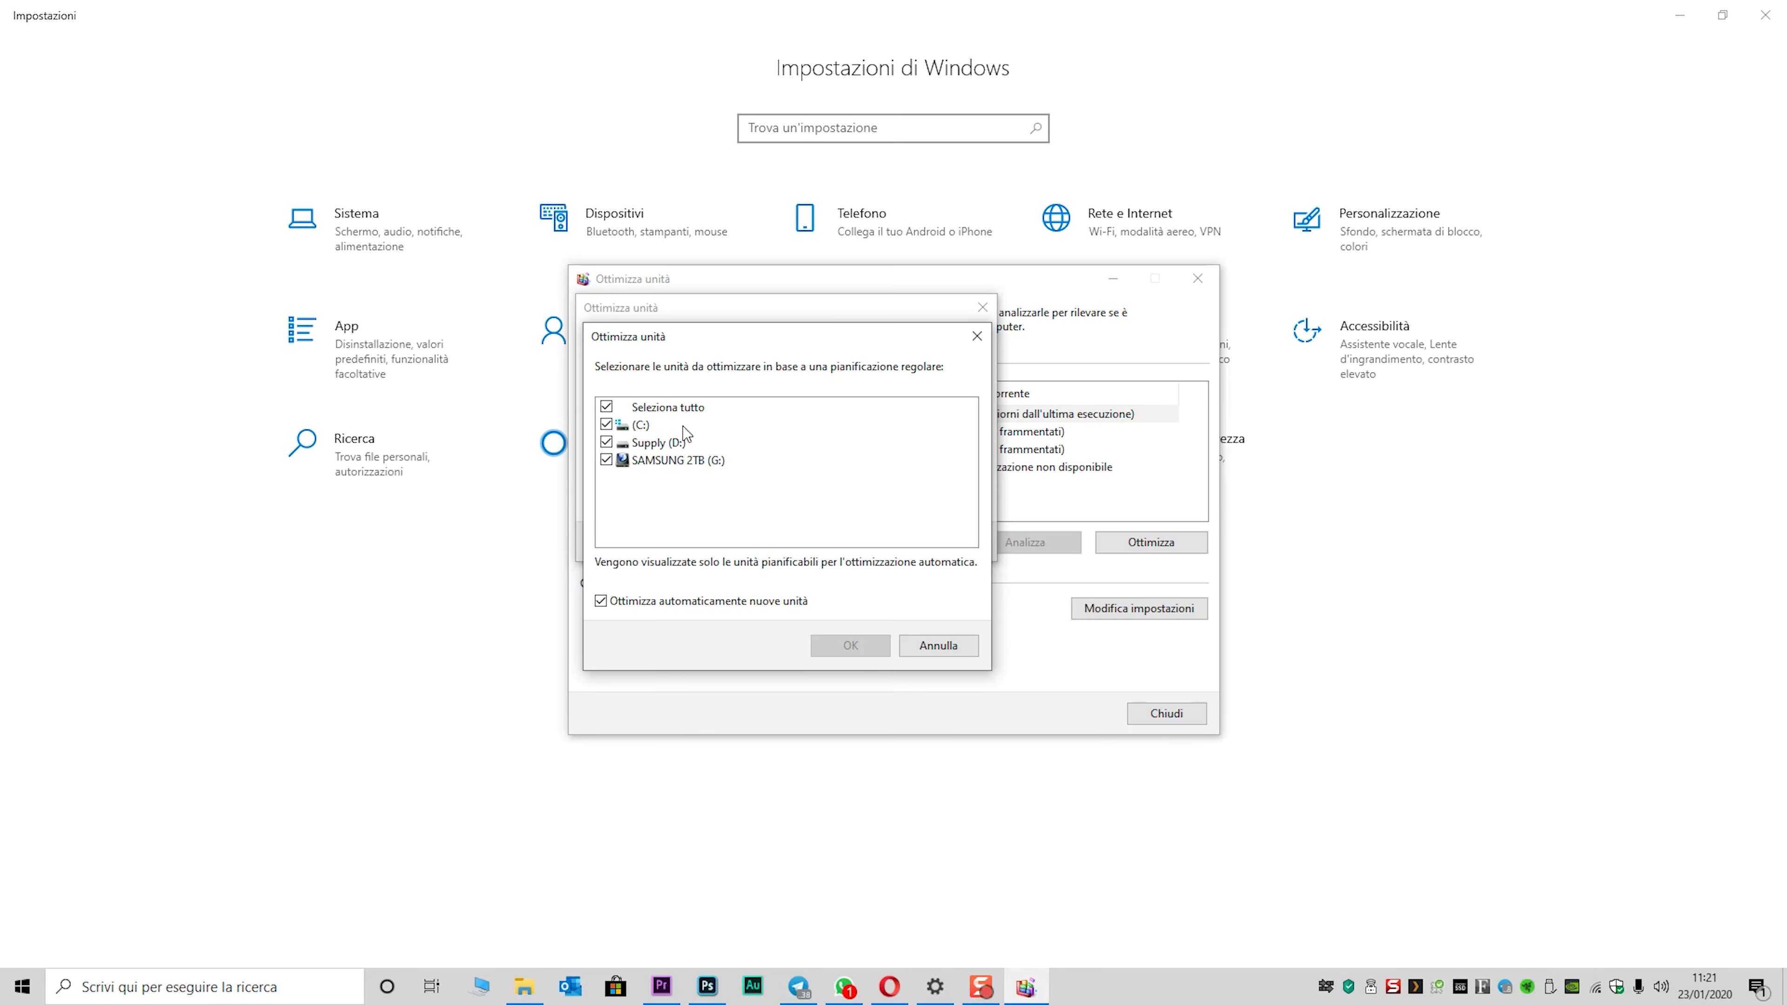
click(942, 646)
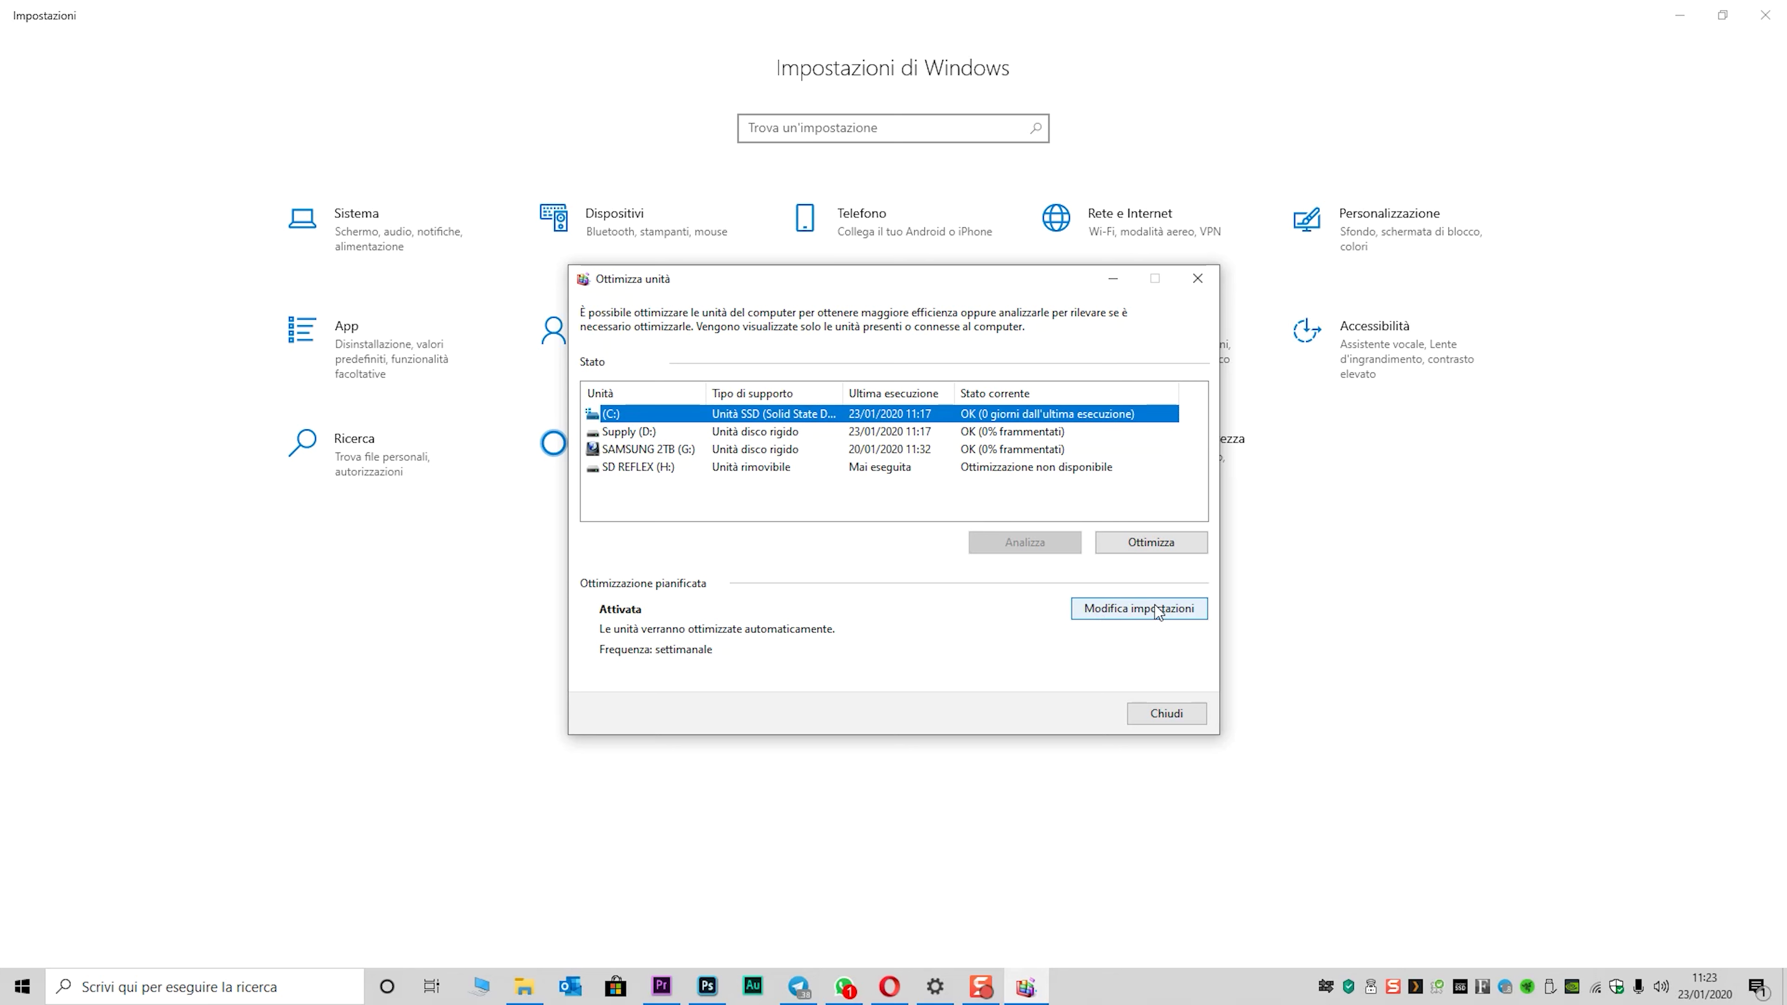
Compare the hard disks Supply (D:) and SAMSUNG 2TB (G:) with the SSD drive C: in the drive list
click(774, 433)
click(774, 450)
click(779, 432)
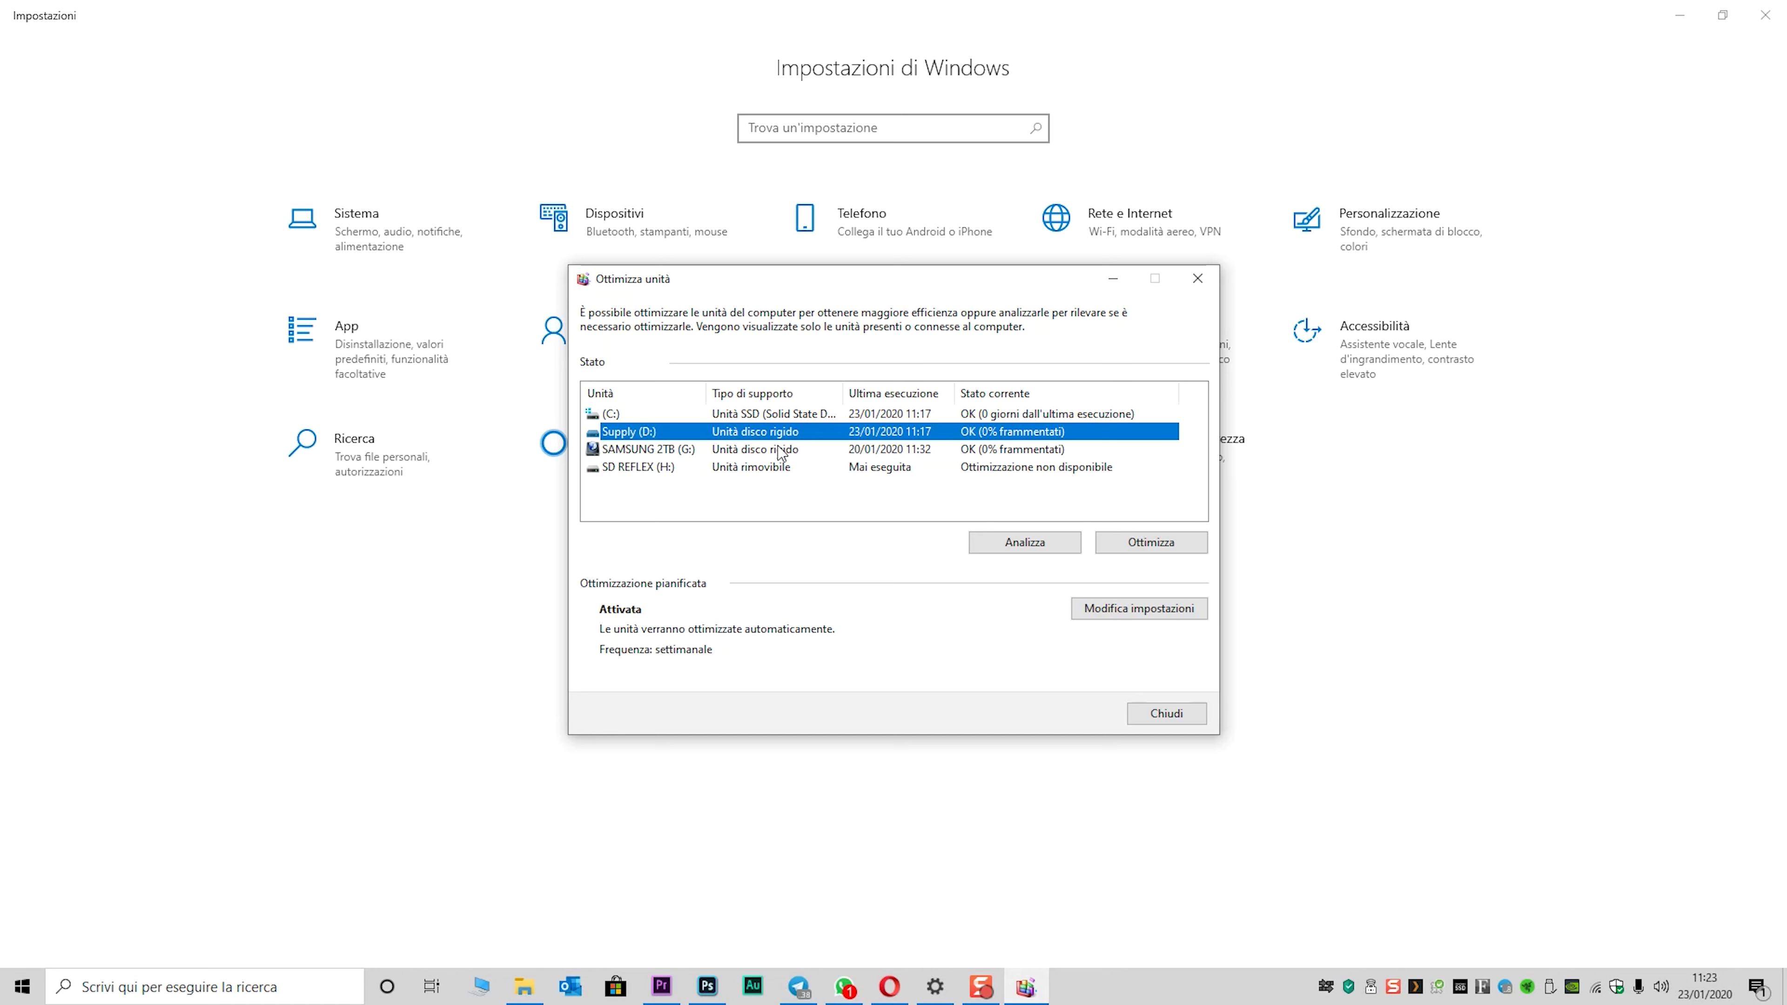
click(783, 452)
click(785, 431)
click(748, 415)
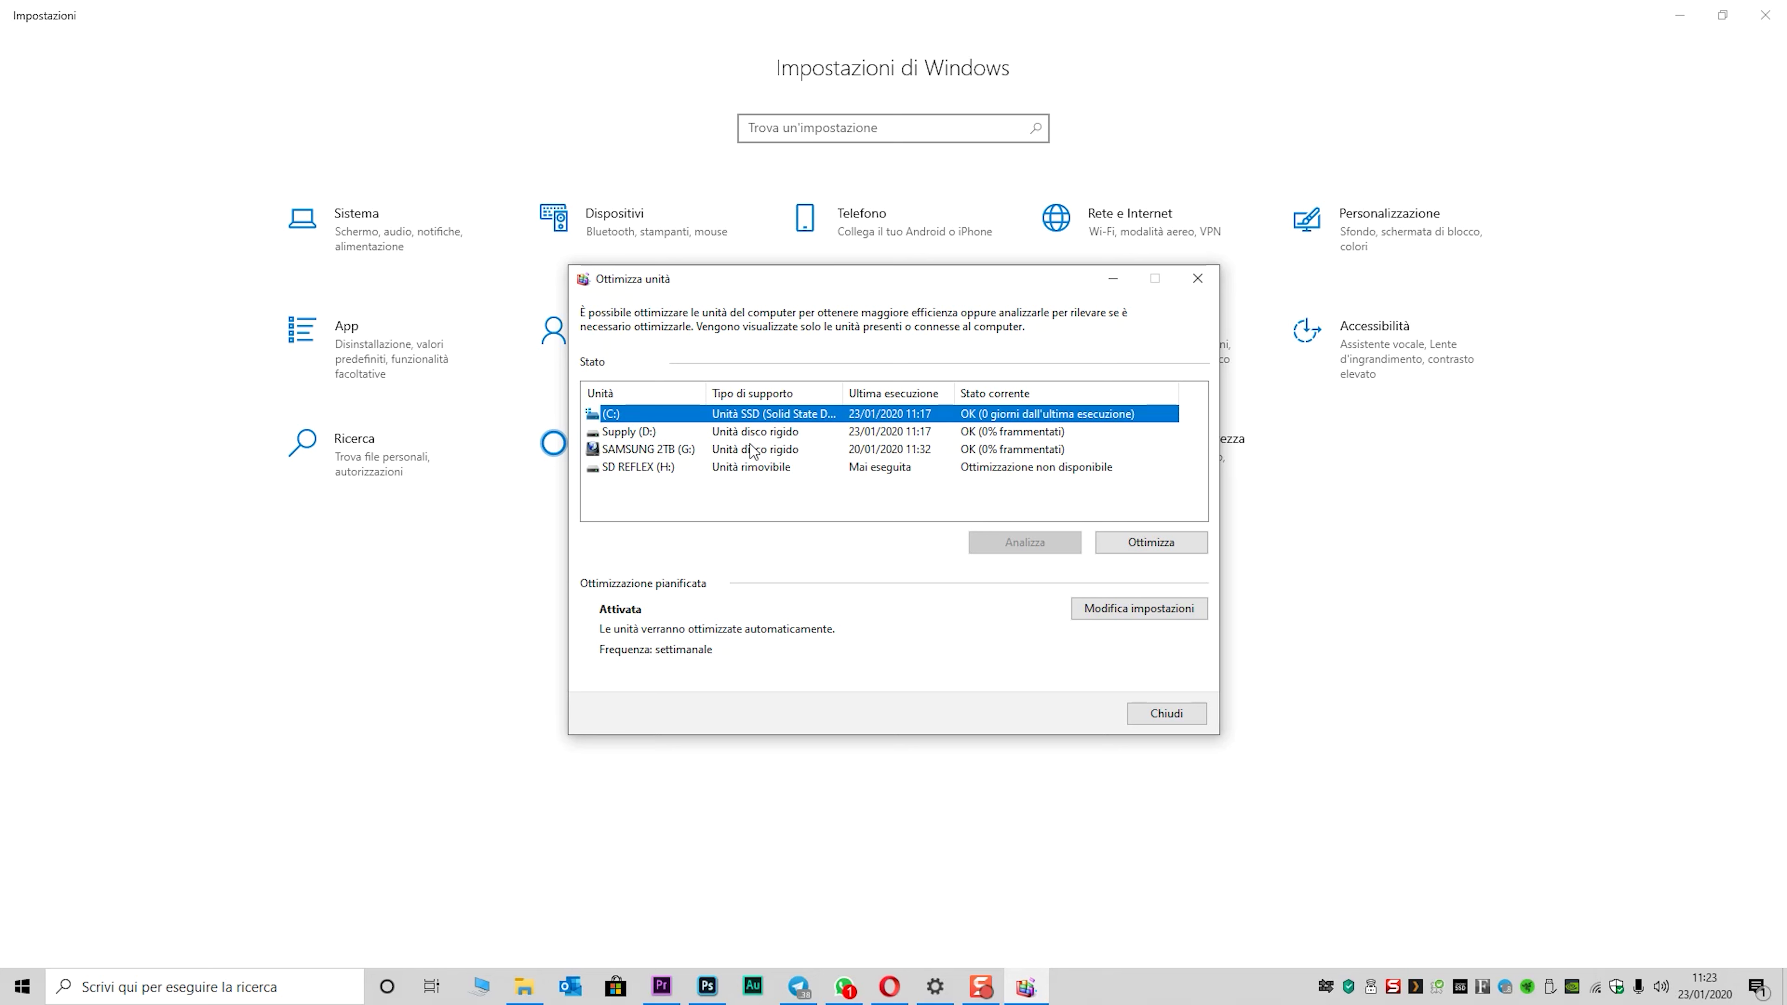
Check again which drives are included in the scheduled optimization and cancel out of the schedule settings
click(1139, 608)
click(844, 479)
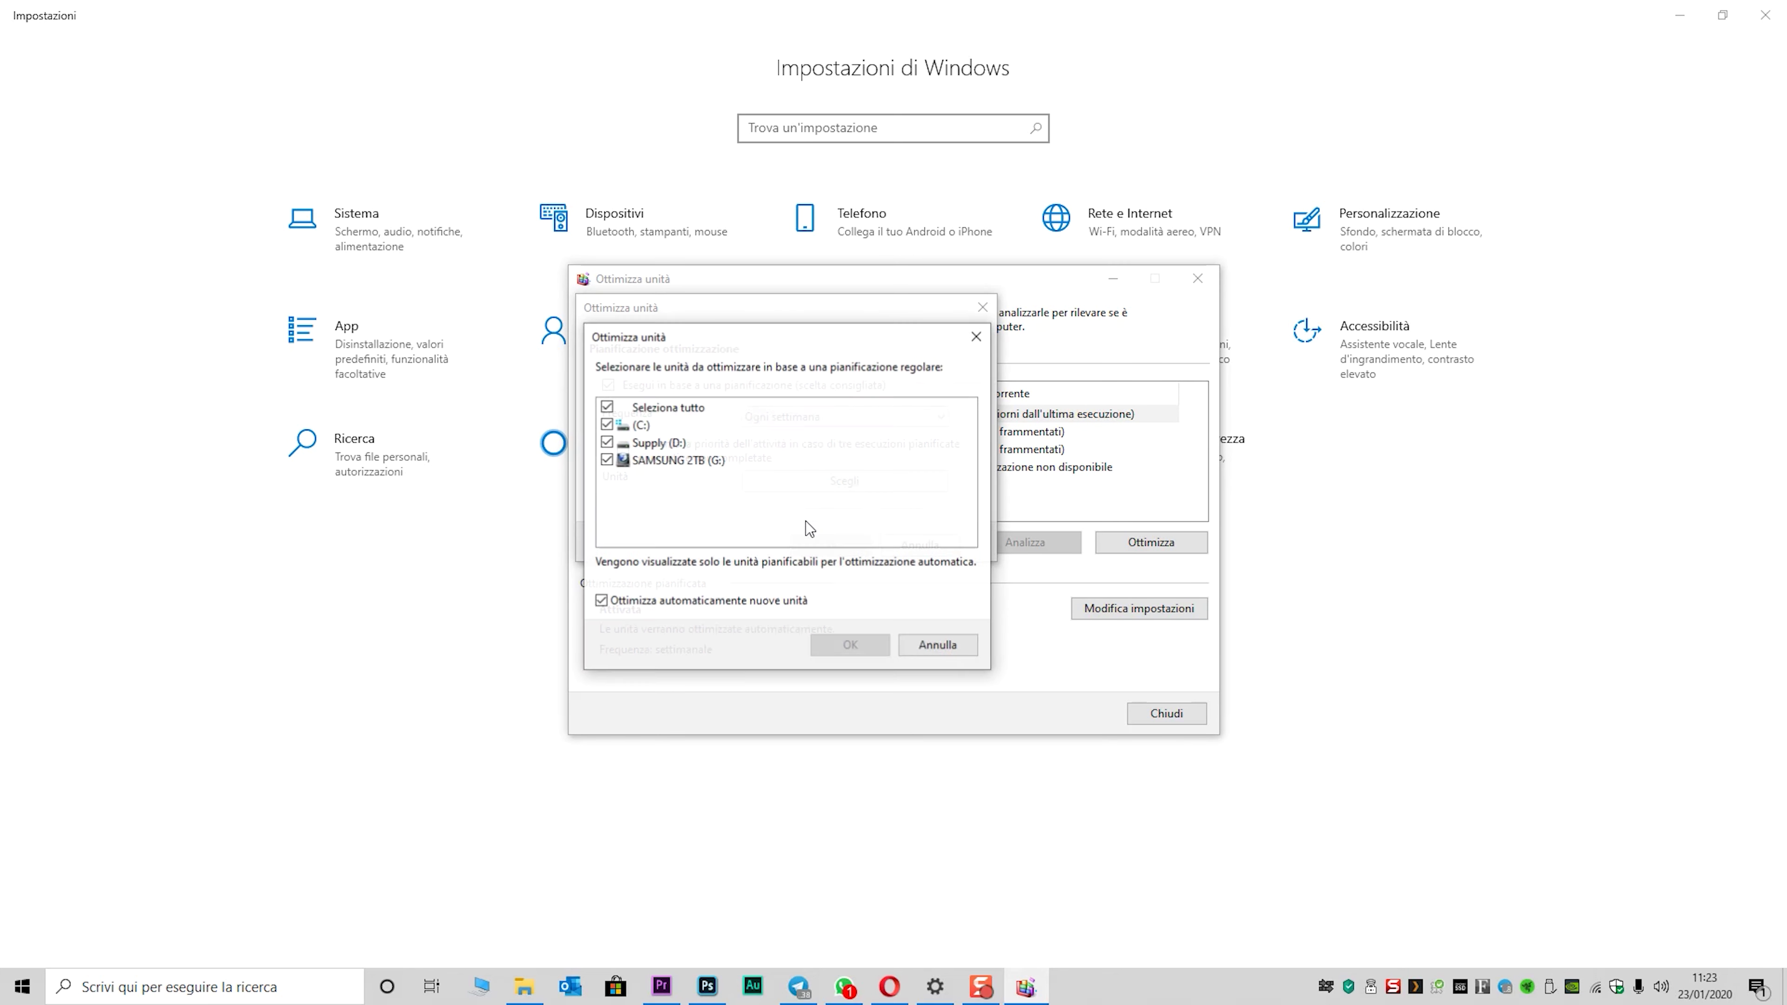
click(938, 645)
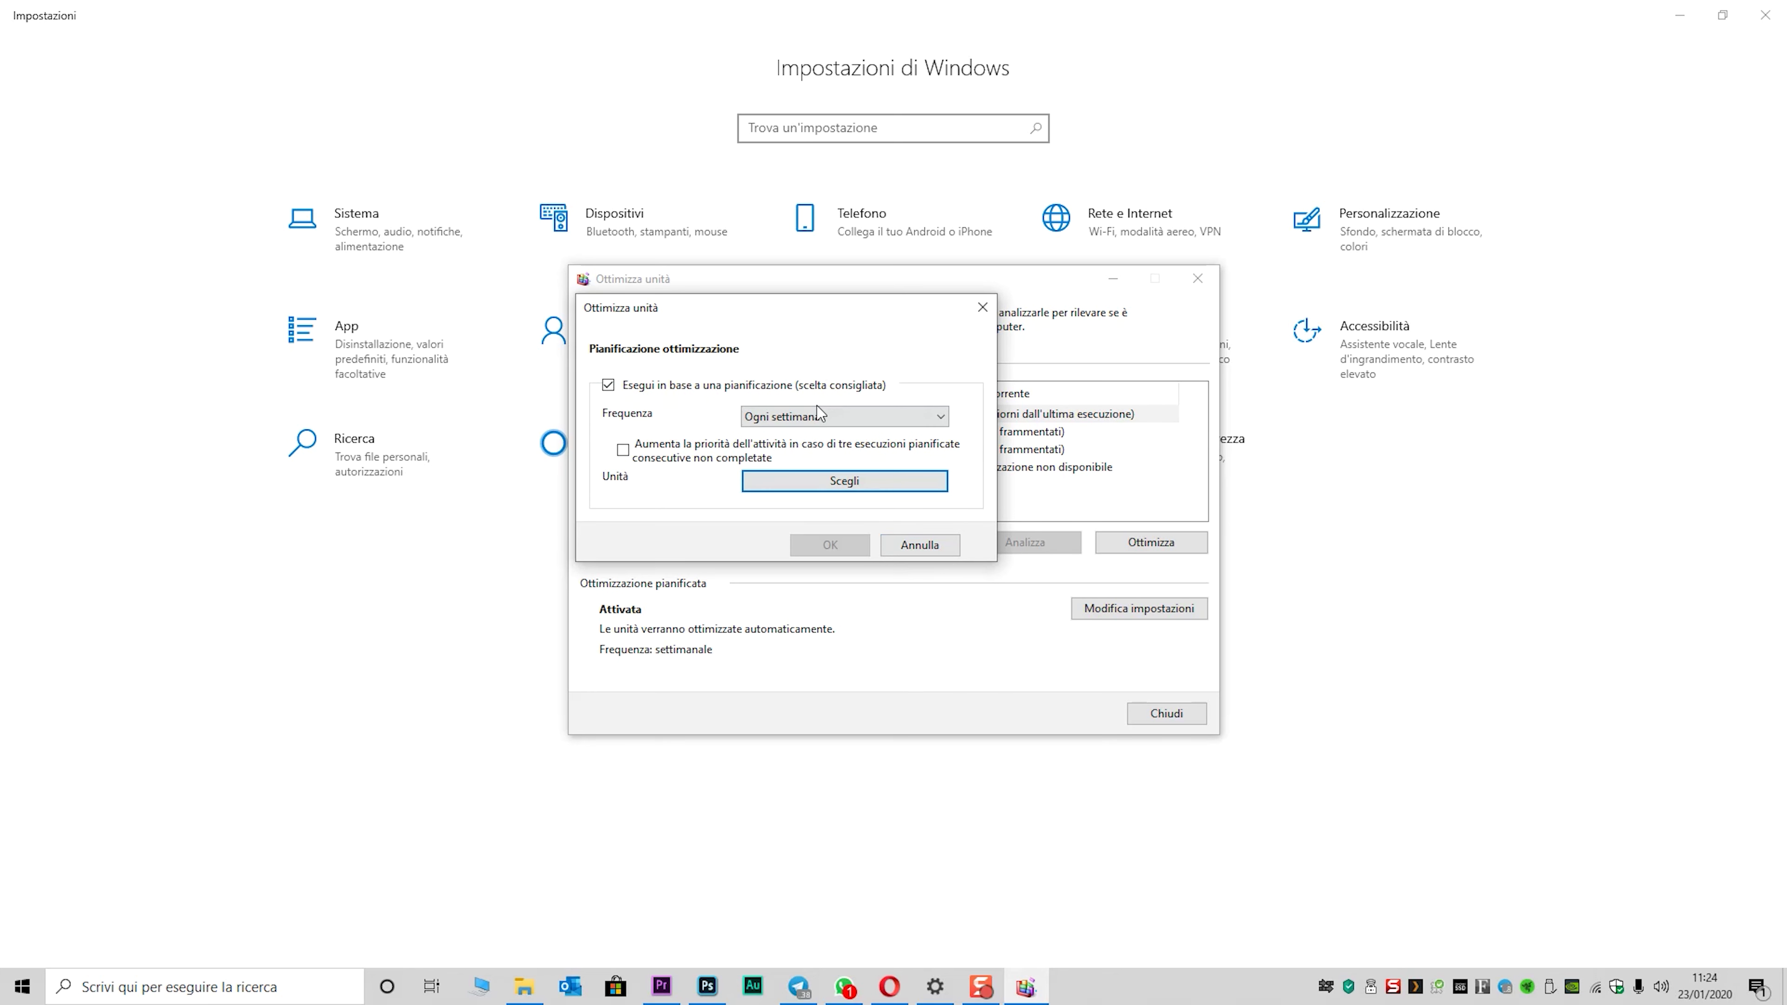
click(917, 547)
Select the Supply (D:) hard disk, analyze its fragmentation and optimize it manually
click(1010, 431)
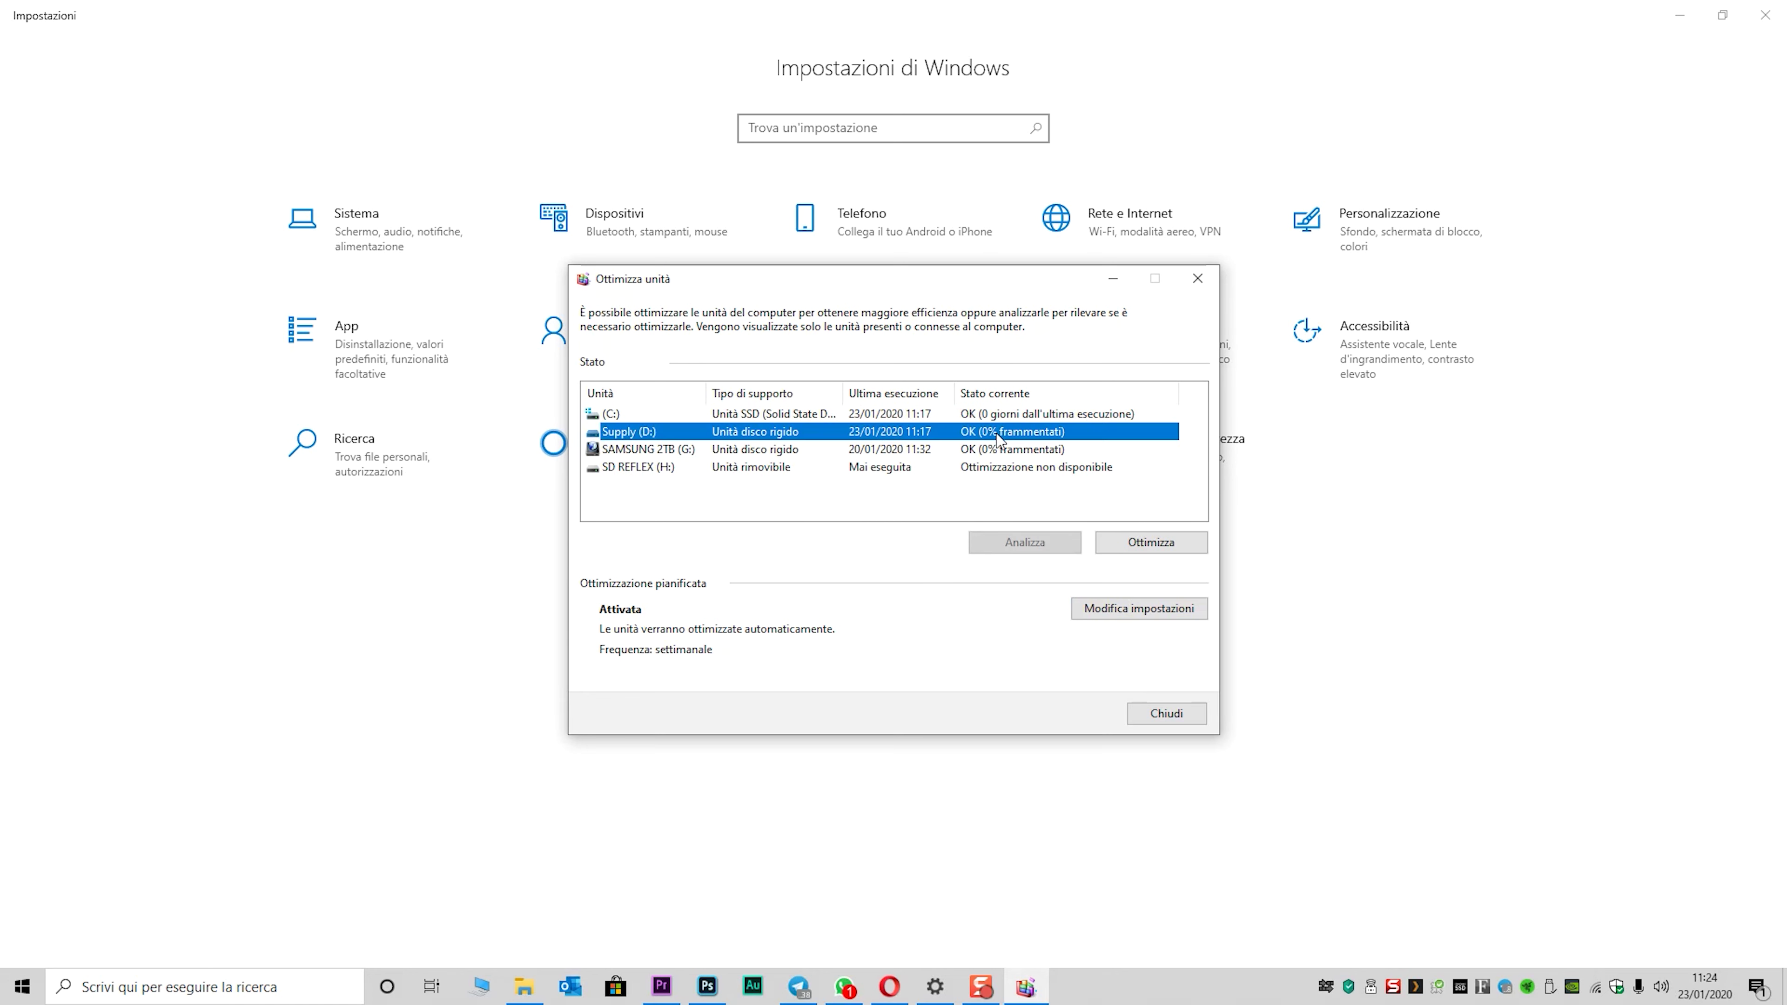
click(1000, 450)
click(1007, 432)
click(1028, 449)
click(1014, 433)
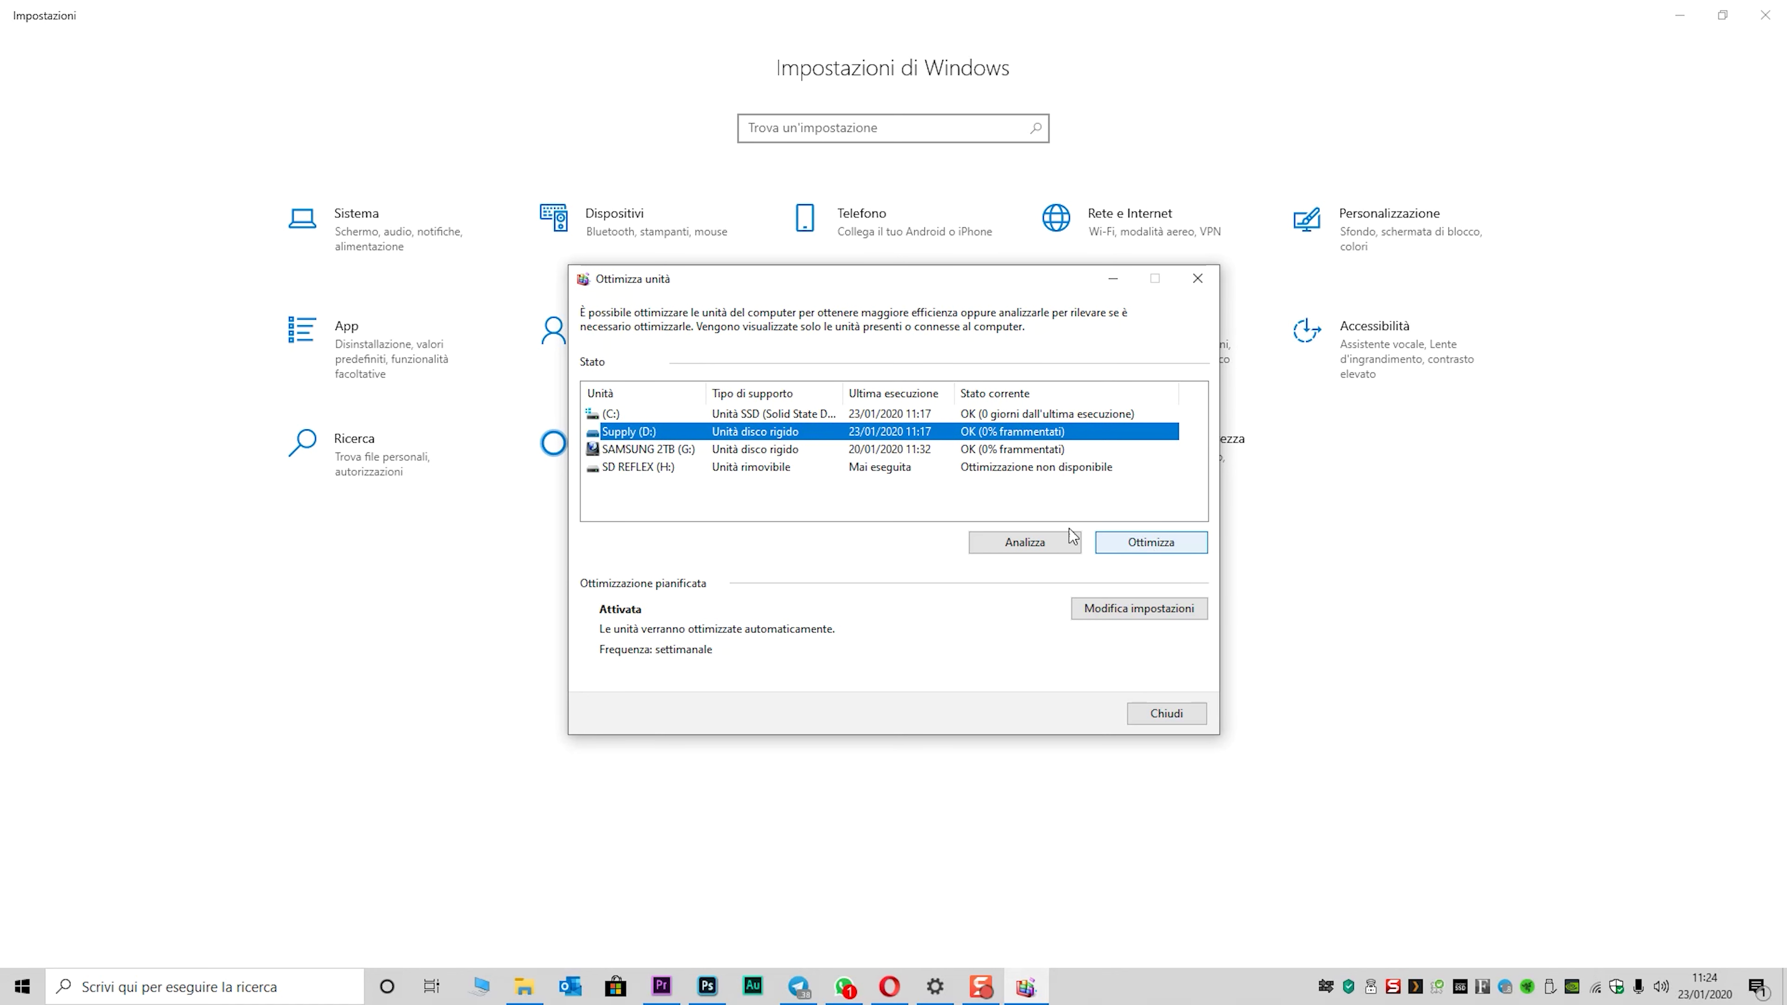
click(1043, 547)
click(1157, 547)
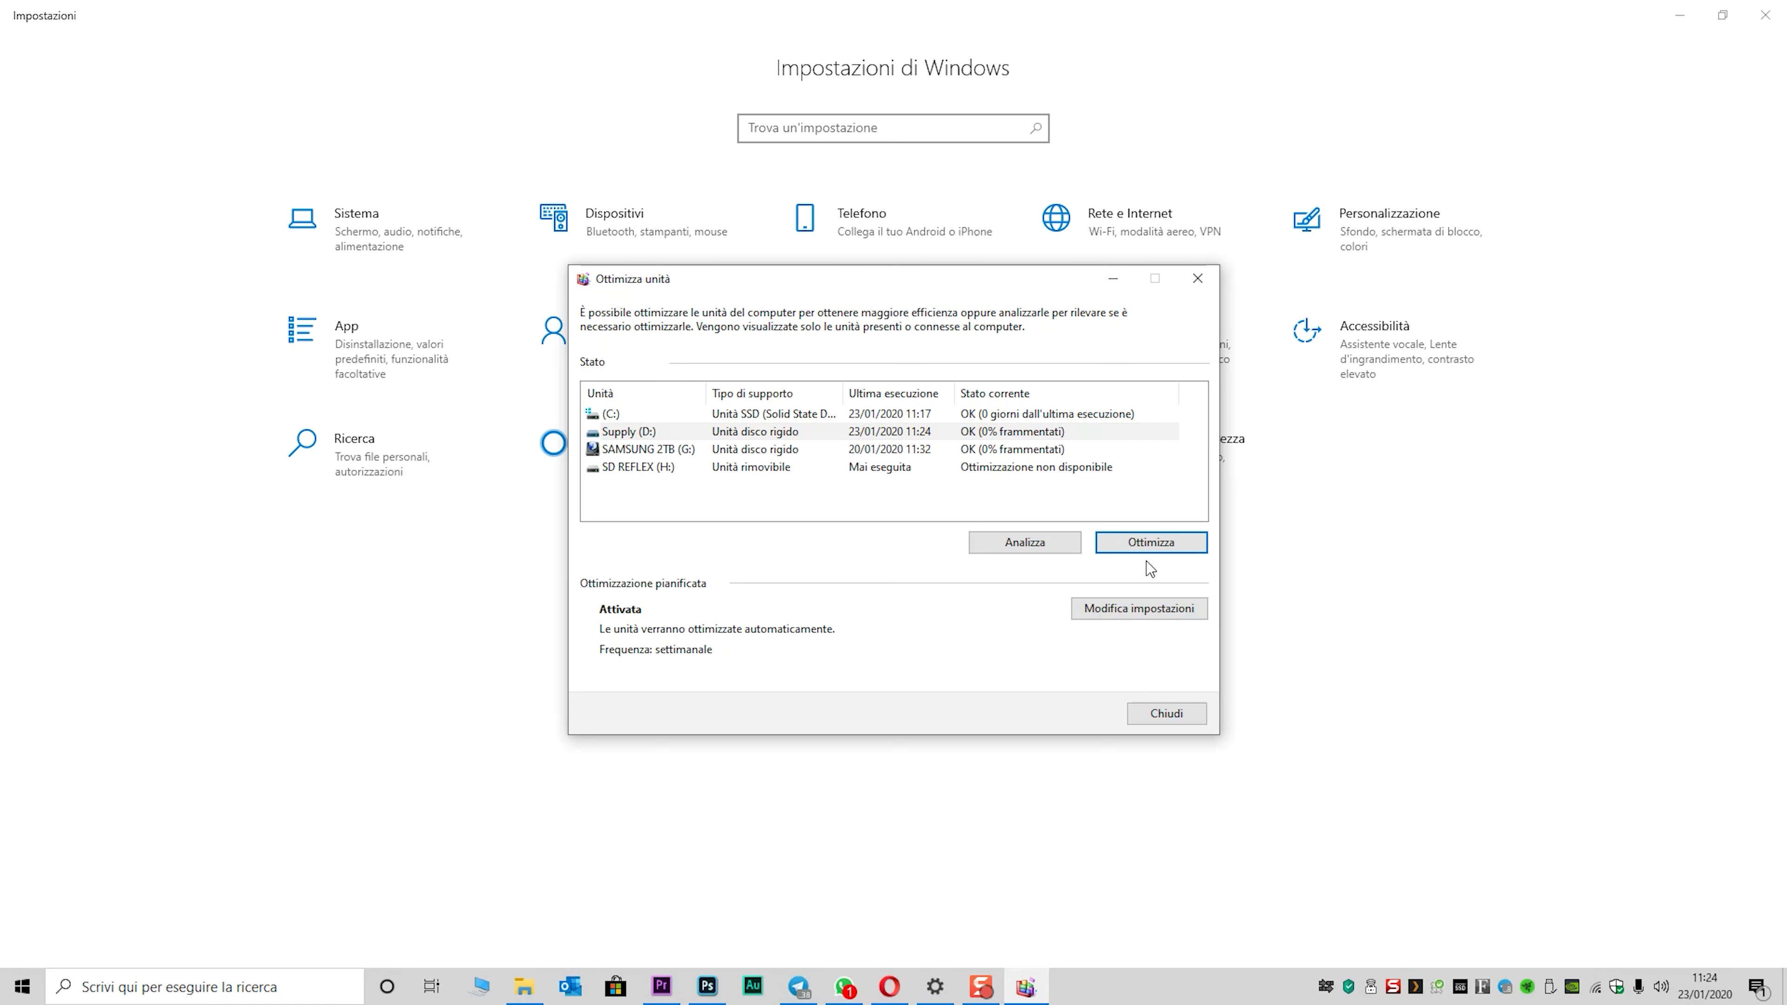